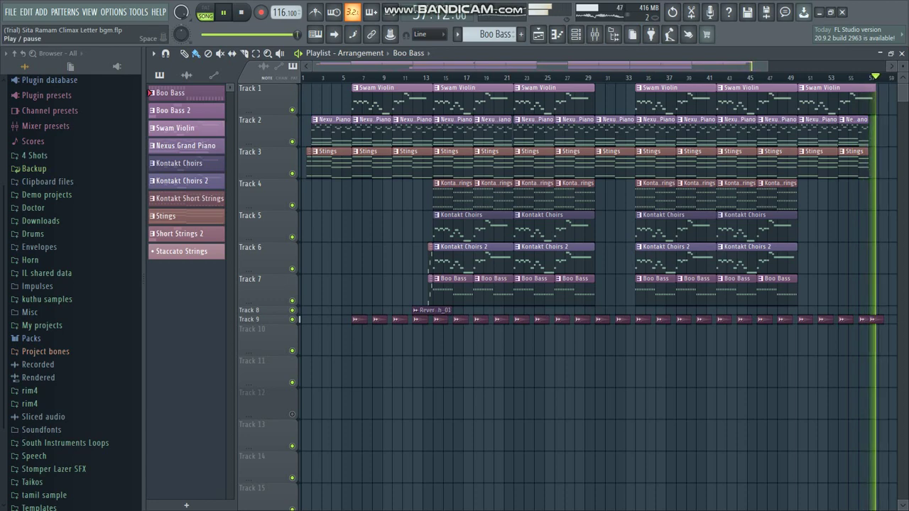
# Stop the song and play the Swam Violin pattern alone from its beginning in the piano roll.
pyautogui.click(223, 12)
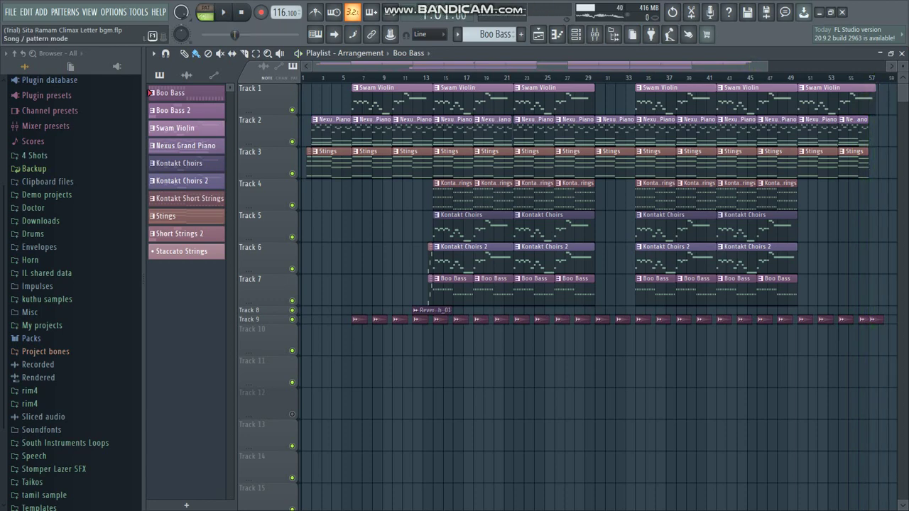
pyautogui.doubleClick(368, 98)
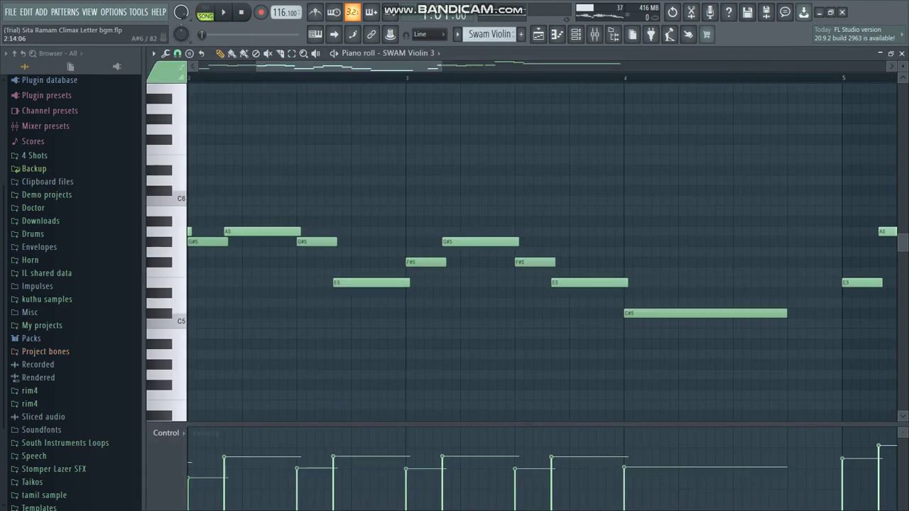
pyautogui.moveTo(344, 66); pyautogui.dragTo(249, 67)
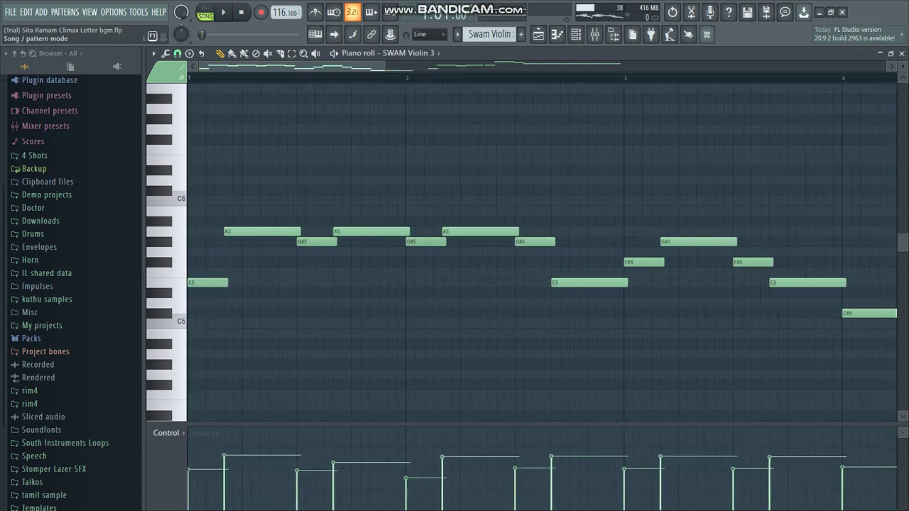
pyautogui.press('space')
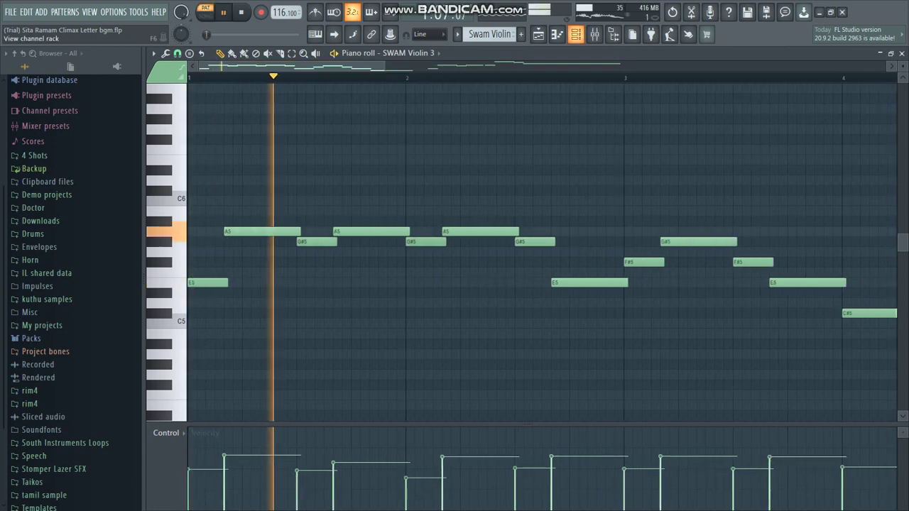
# View the SWAM Violin 3 instrument behind the melody, stop playback and return to the playlist.
pyautogui.press('F6')
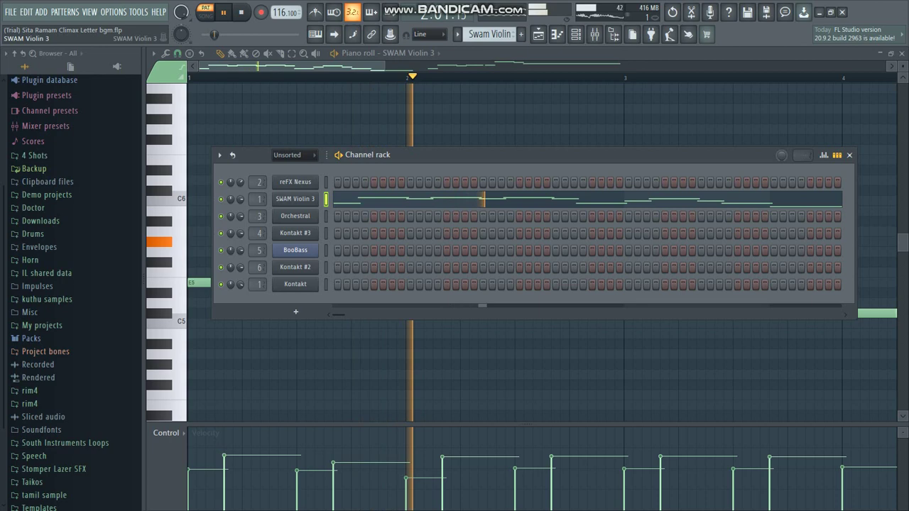
pyautogui.click(295, 200)
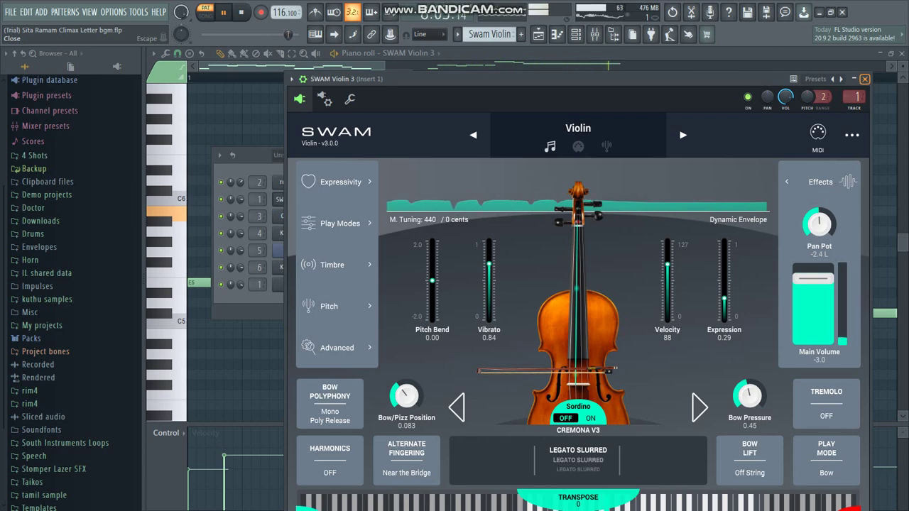
pyautogui.click(864, 79)
pyautogui.click(849, 155)
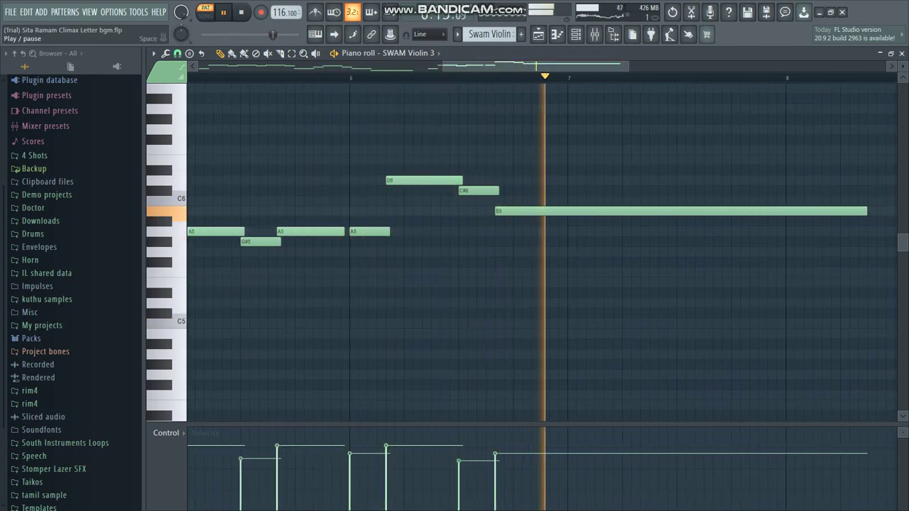
pyautogui.press('space')
pyautogui.press('F5')
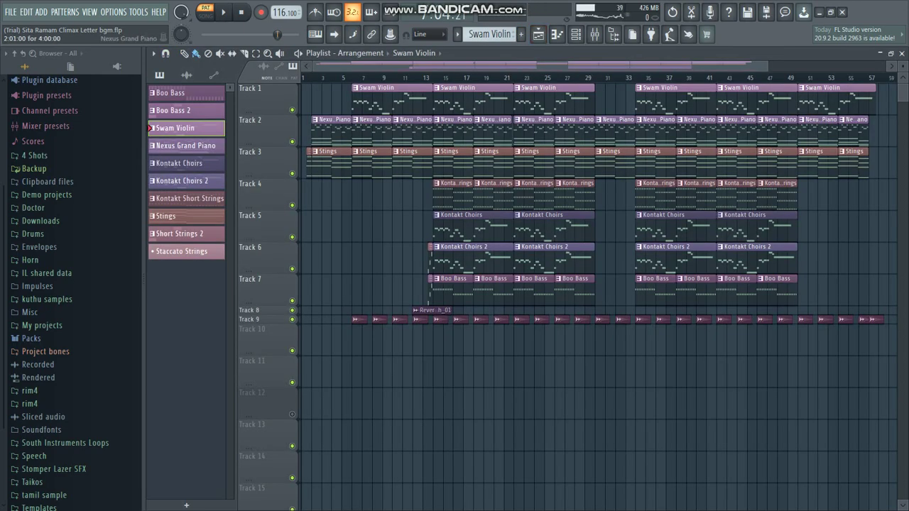
# Open the Nexus Grand Piano pattern from Track 2 in the piano roll and play it from its start.
pyautogui.doubleClick(330, 129)
pyautogui.moveTo(362, 66); pyautogui.dragTo(277, 66)
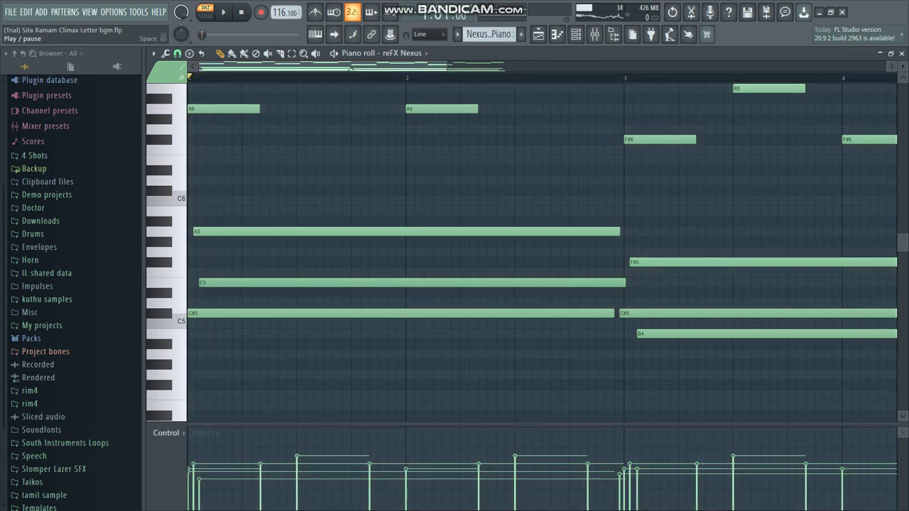
pyautogui.press('space')
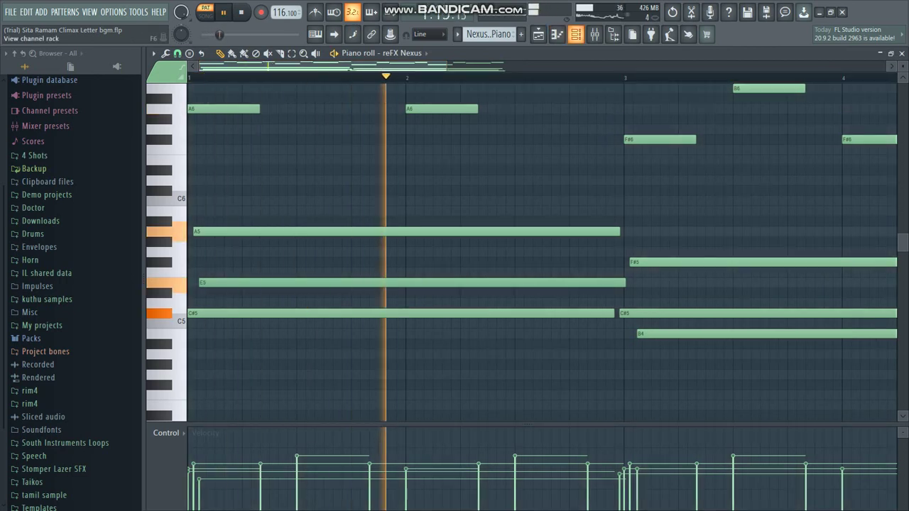
# View the reFX Nexus preset used by the piano pattern, close the instrument and return to the playlist.
pyautogui.click(576, 34)
pyautogui.click(295, 182)
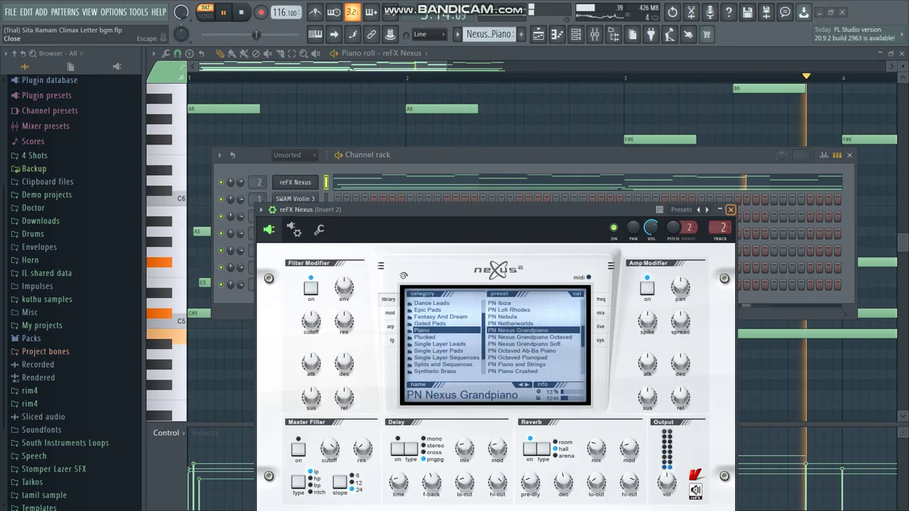
pyautogui.click(730, 210)
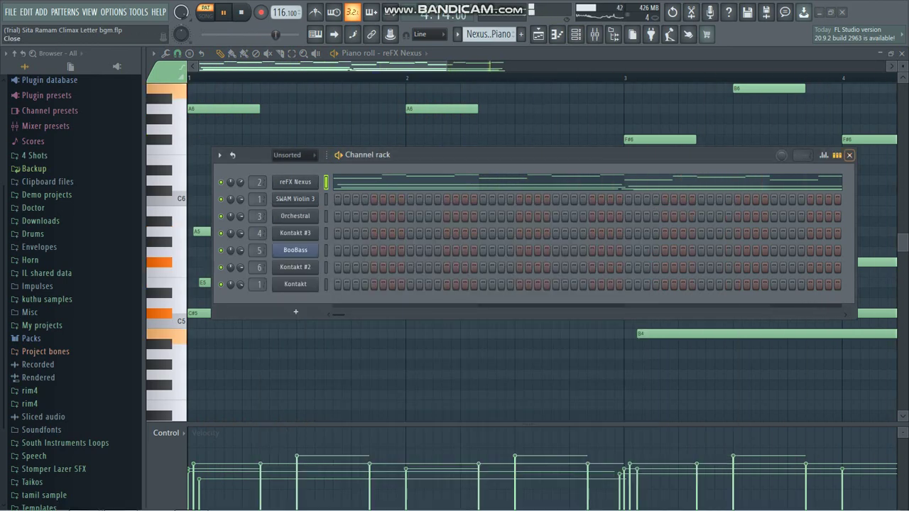
pyautogui.press('F6')
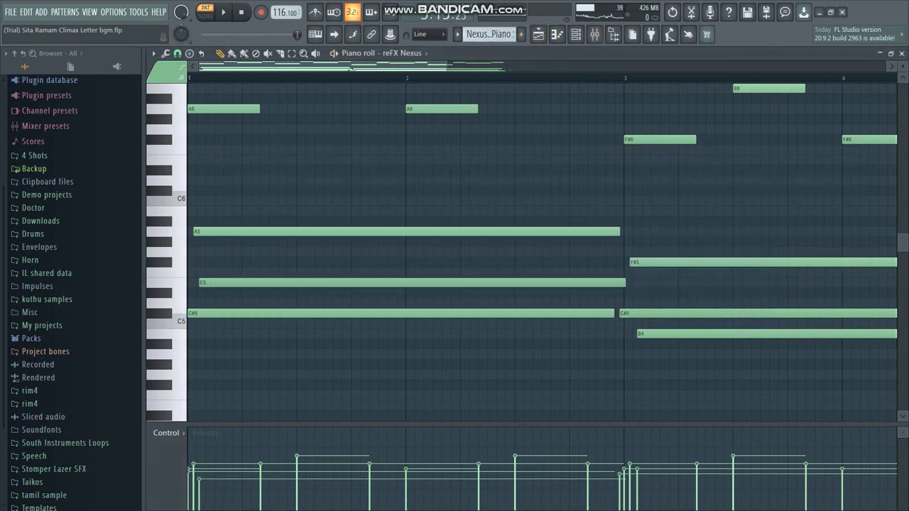
pyautogui.press('F5')
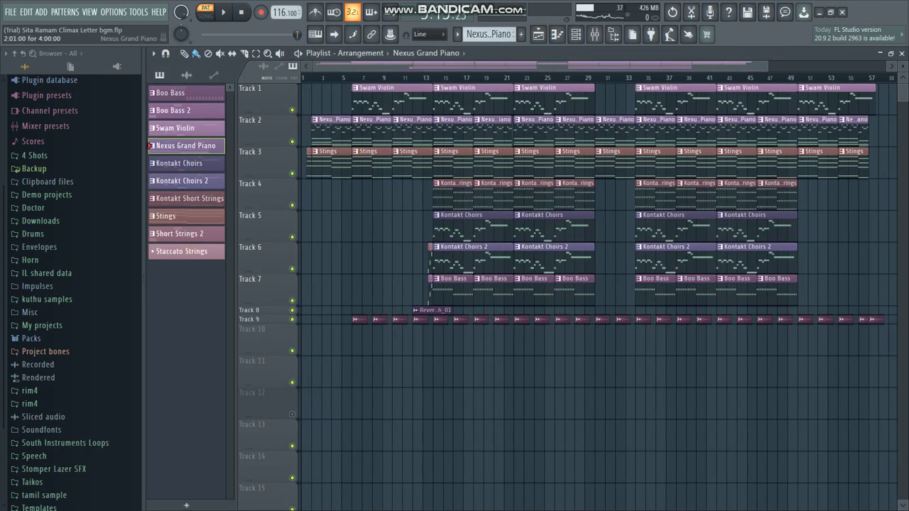
# Play the Stings pattern in the piano roll and view its Orchestral instrument.
pyautogui.press('F7')
pyautogui.scroll(-3, 513, 248)
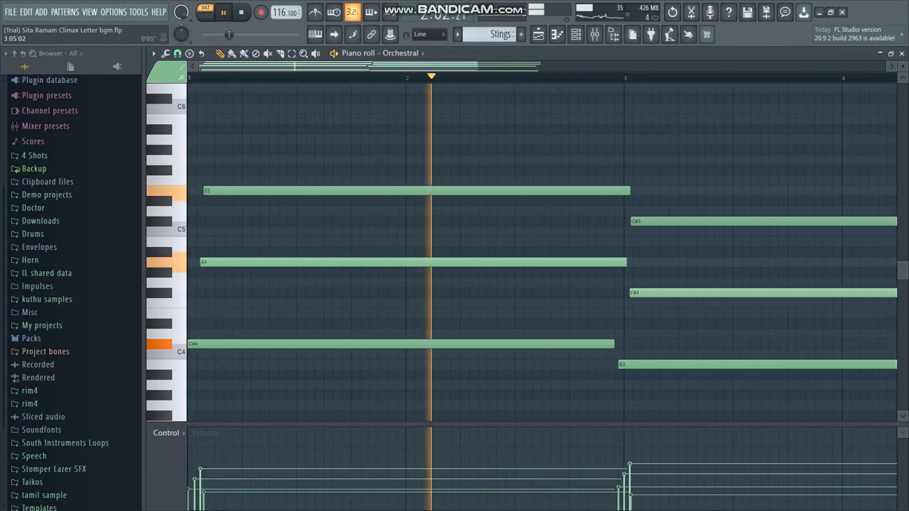
pyautogui.press('F6')
pyautogui.click(295, 216)
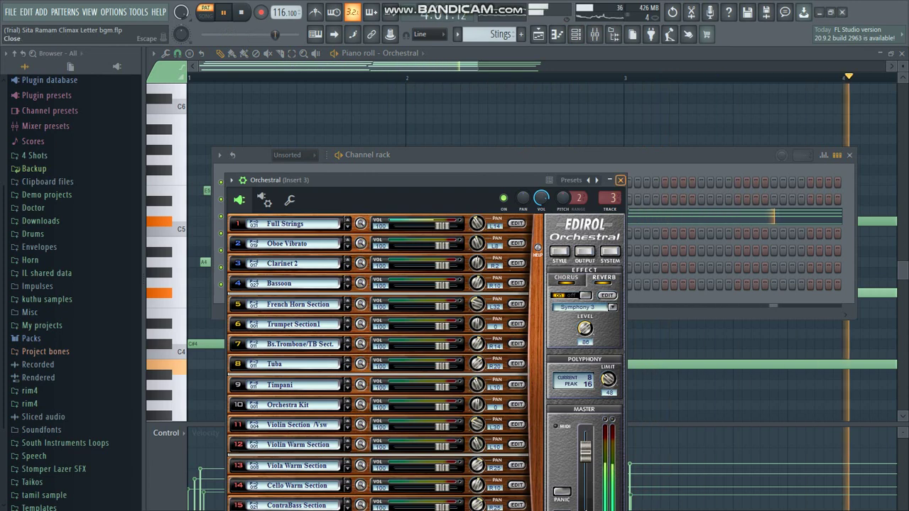
pyautogui.press('Escape')
# Check the effects on the strings' mixer track Insert 3, stop playback and return to the playlist.
pyautogui.press('F9')
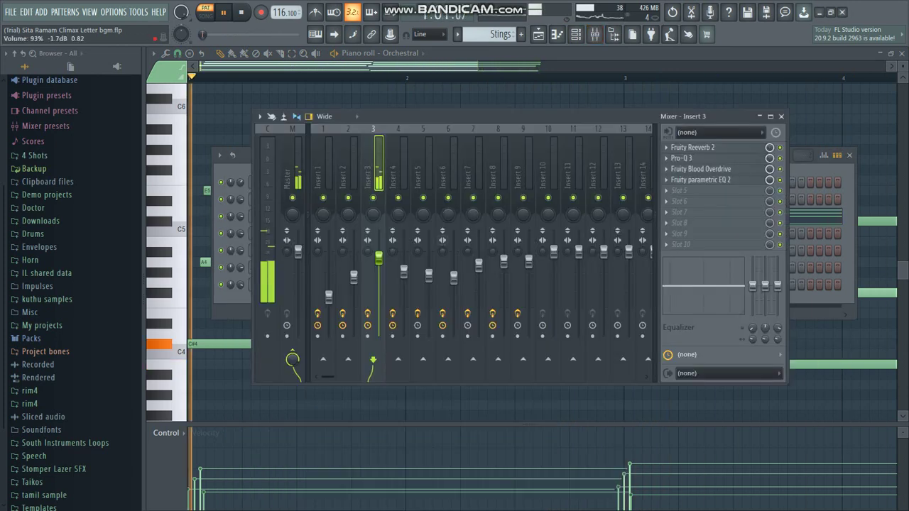
pyautogui.click(782, 116)
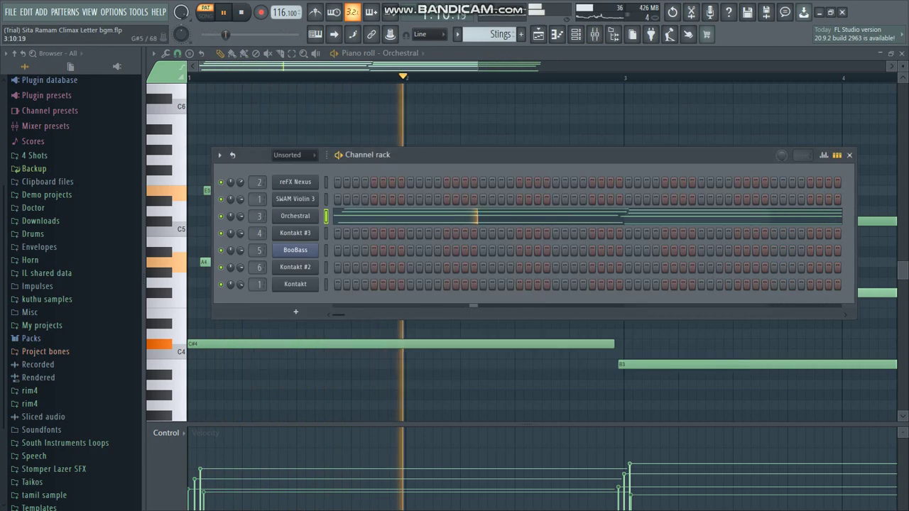
pyautogui.press('space')
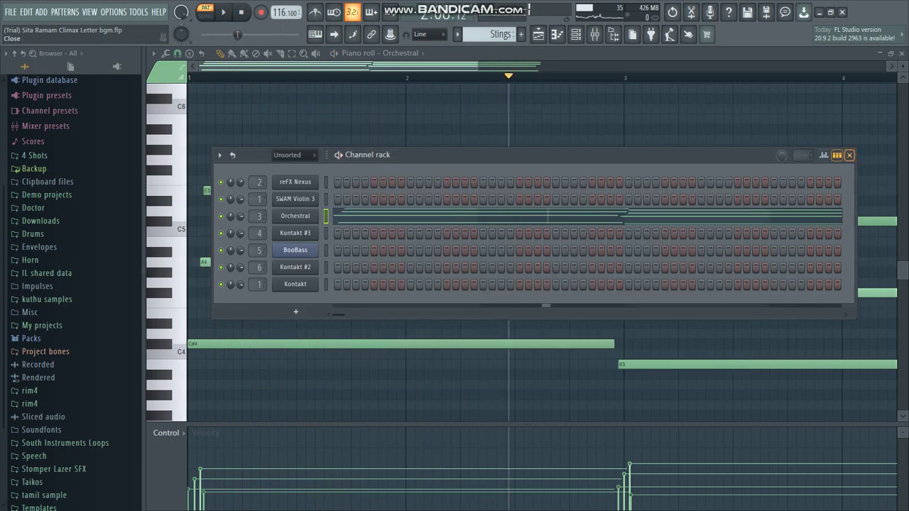
pyautogui.click(849, 155)
pyautogui.press('F5')
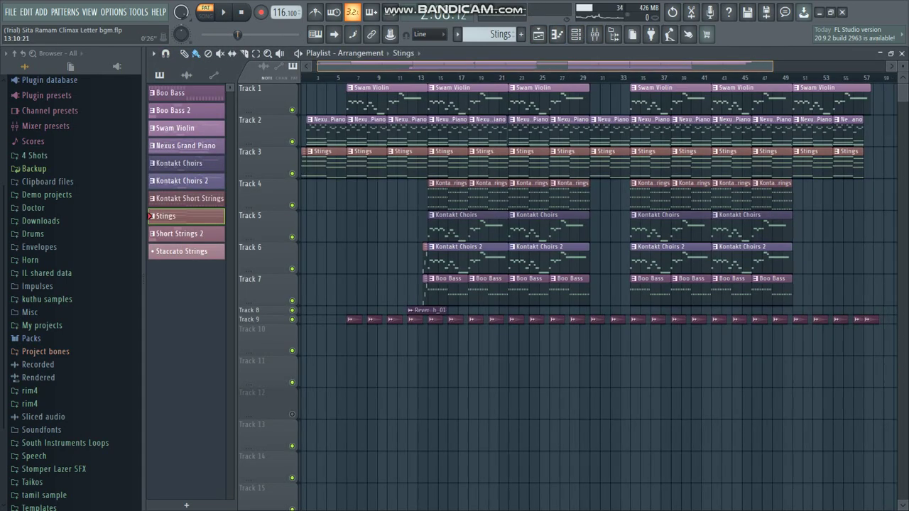
# Play the Kontakt Short Strings pattern from Track 4, view its Kontakt #3 instrument, and return to the playlist.
pyautogui.doubleClick(444, 183)
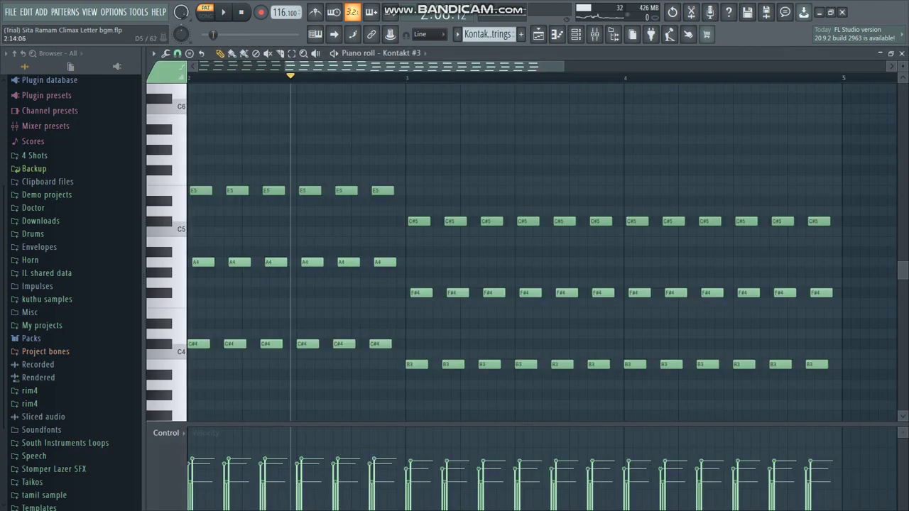
pyautogui.click(223, 12)
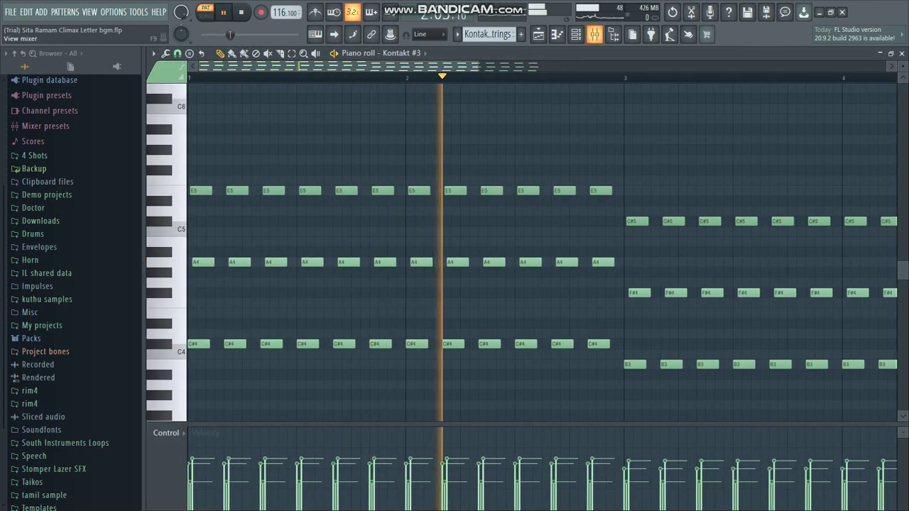
pyautogui.press('F6')
pyautogui.click(295, 233)
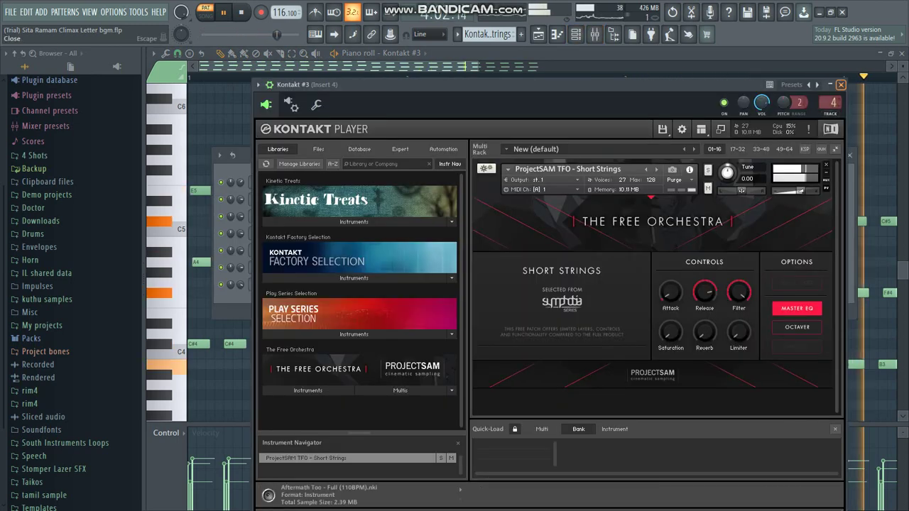
pyautogui.click(841, 85)
pyautogui.click(849, 155)
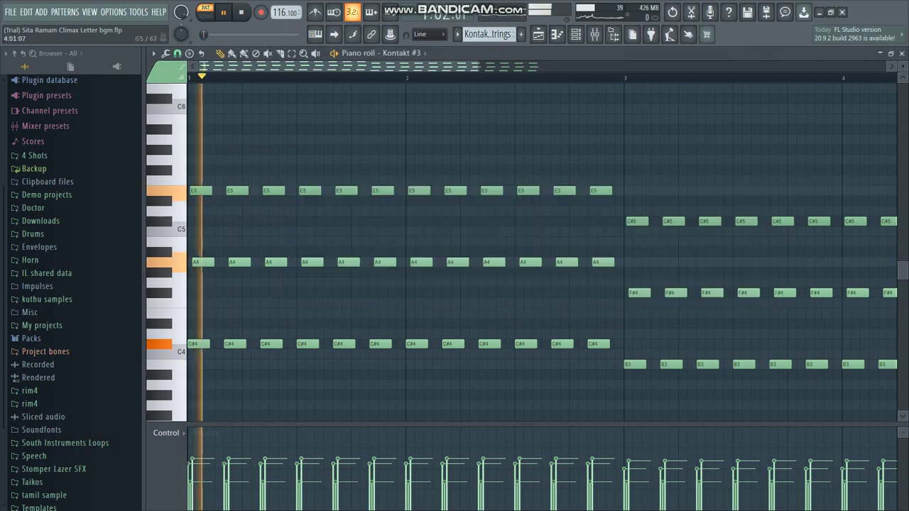
pyautogui.press('space')
pyautogui.click(538, 34)
pyautogui.press('F5')
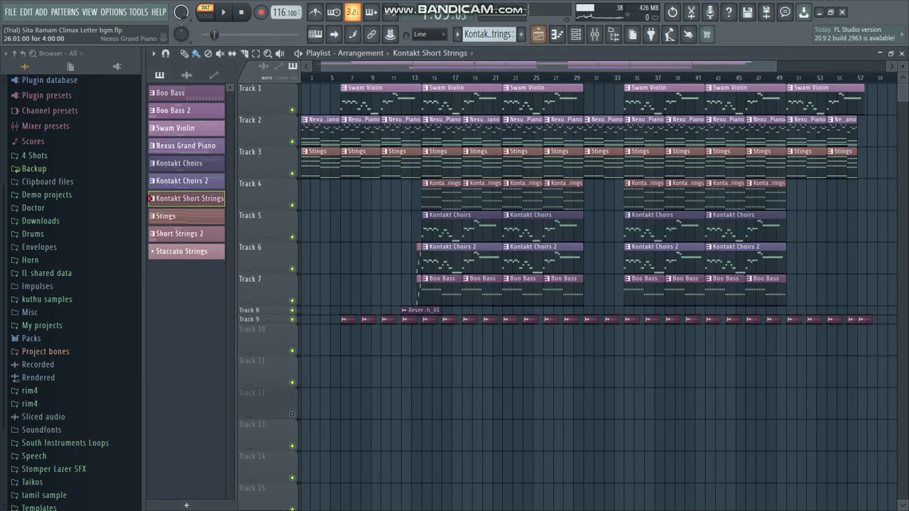
# Open the Kontakt Choirs pattern from Track 5 in the piano roll and play it from its start.
pyautogui.doubleClick(448, 229)
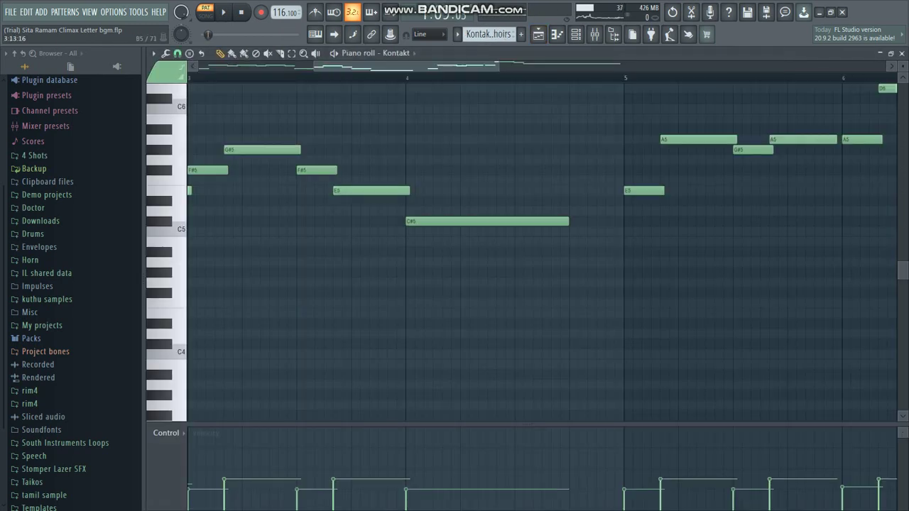
pyautogui.scroll(2, 360, 117)
pyautogui.moveTo(355, 66); pyautogui.dragTo(220, 66)
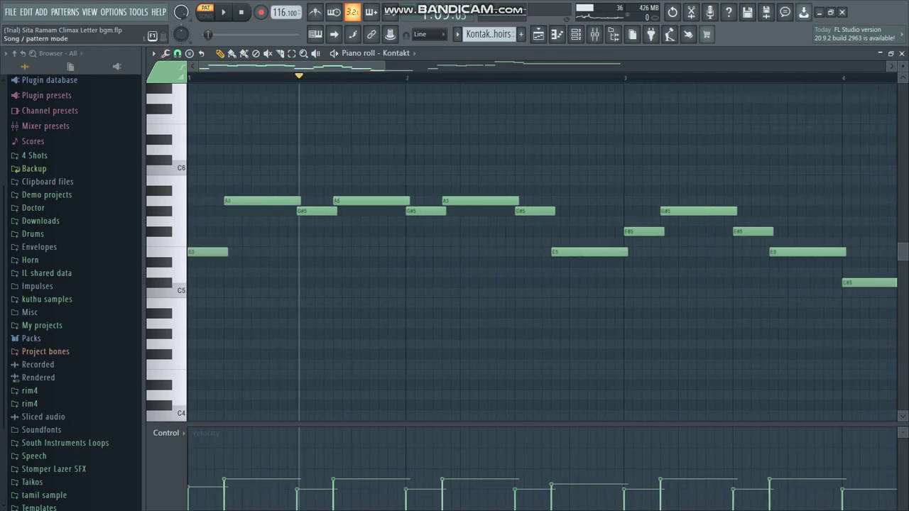
pyautogui.press('space')
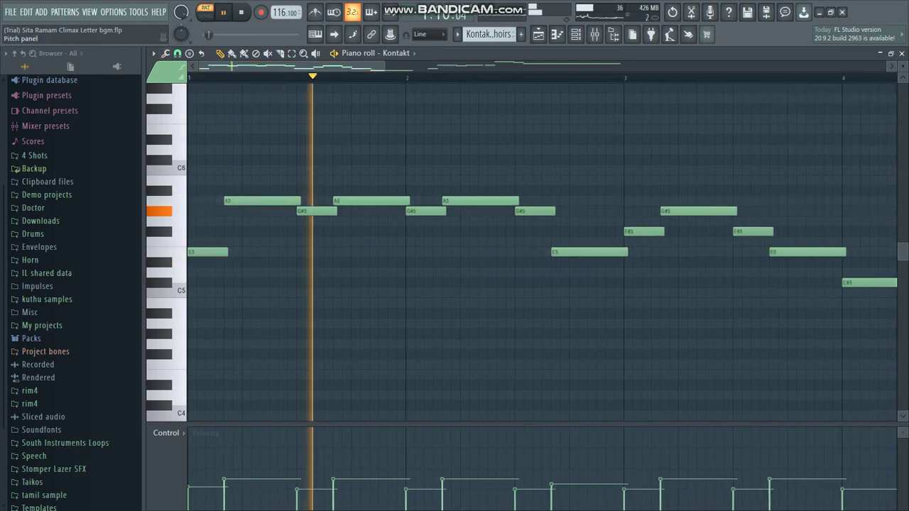
# View the Kontakt instrument patch used for the choirs, stop playback and return to the playlist.
pyautogui.press('F6')
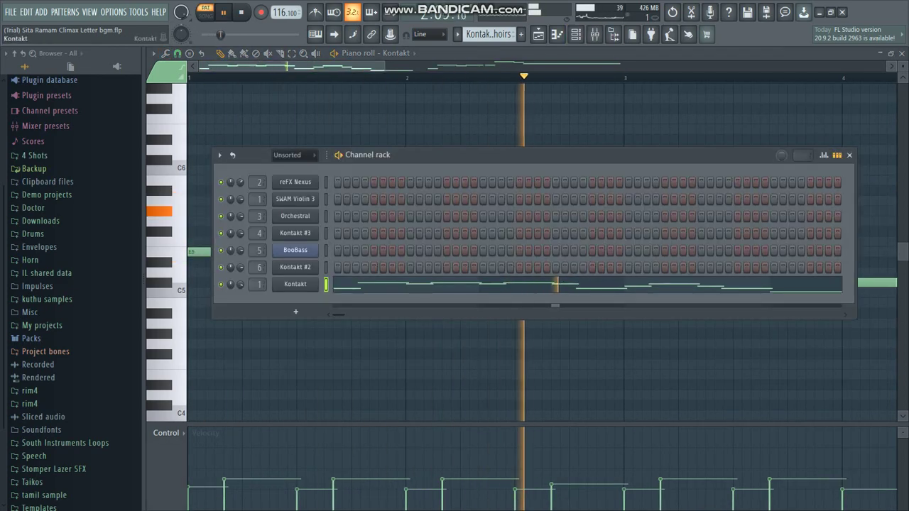
pyautogui.click(296, 284)
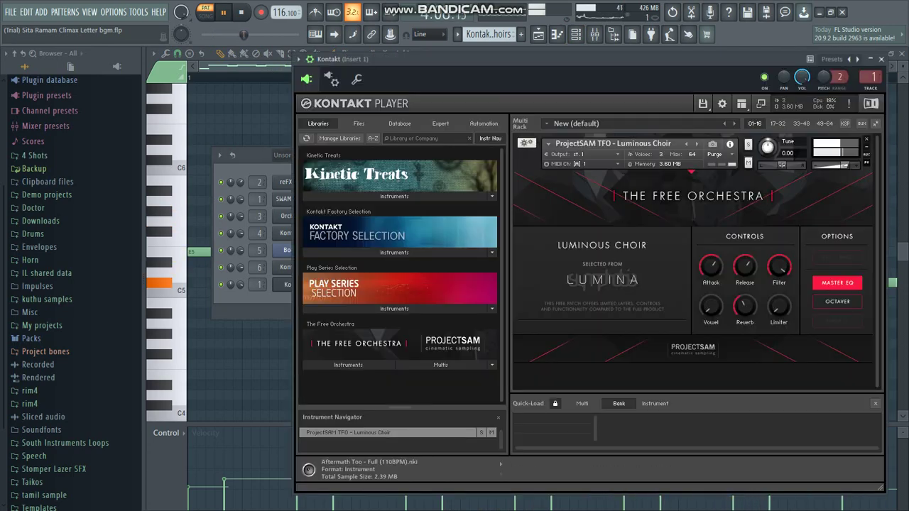
pyautogui.click(882, 59)
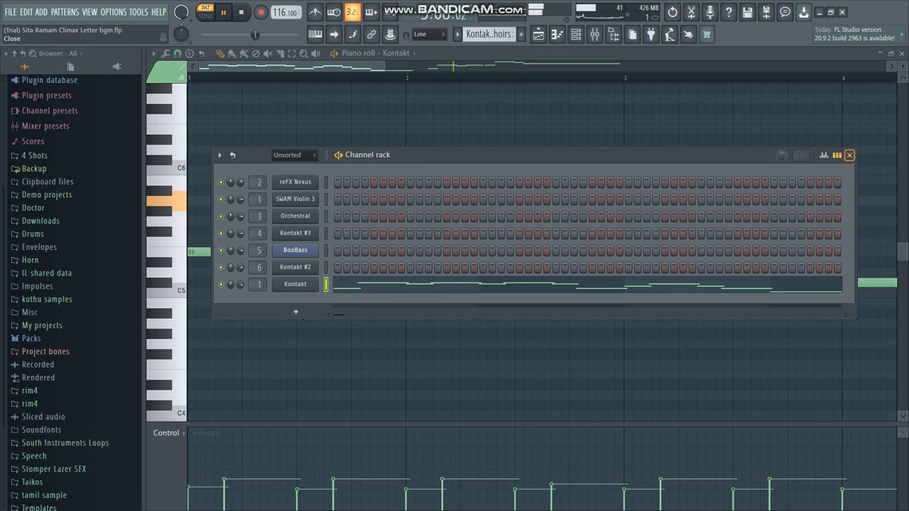
pyautogui.click(849, 155)
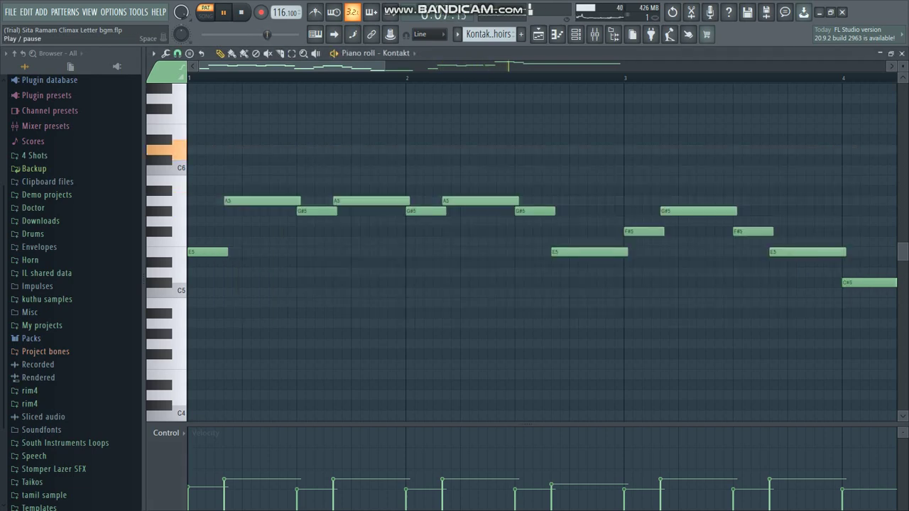
pyautogui.press('space')
pyautogui.press('F5')
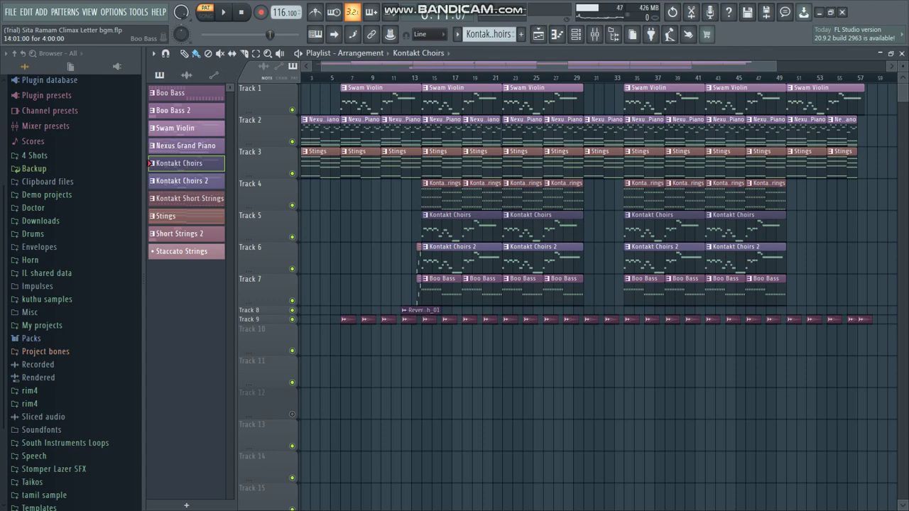
# Play the Boo Bass pattern from Track 7 in the piano roll and open its BooBass instrument.
pyautogui.doubleClick(451, 282)
pyautogui.moveTo(326, 67); pyautogui.dragTo(206, 67)
pyautogui.click(205, 12)
pyautogui.press('space')
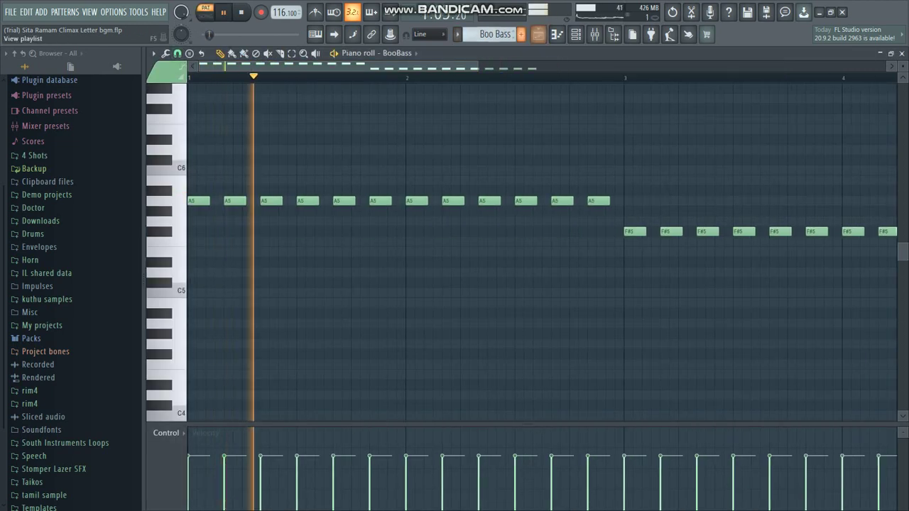
pyautogui.press('F6')
pyautogui.click(295, 250)
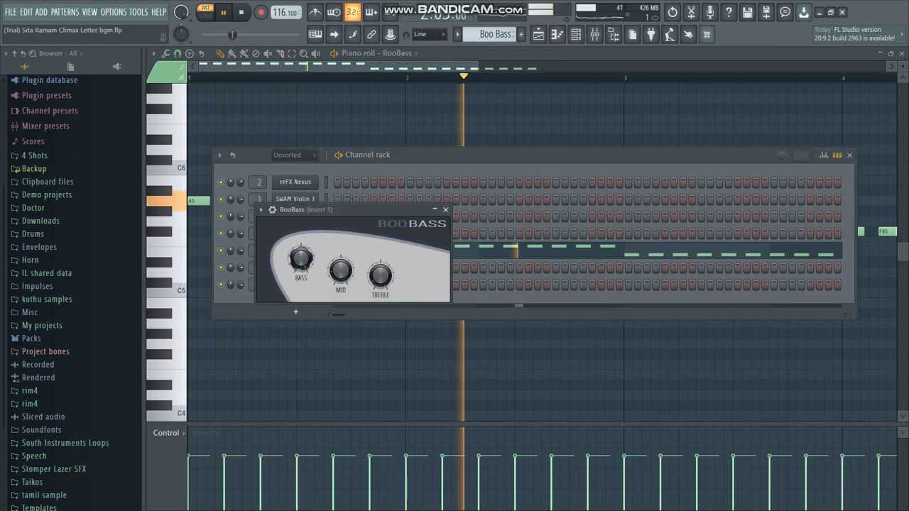
# Close the BooBass instrument and channel rack, stop the Boo Bass playback and return to the playlist.
pyautogui.click(445, 209)
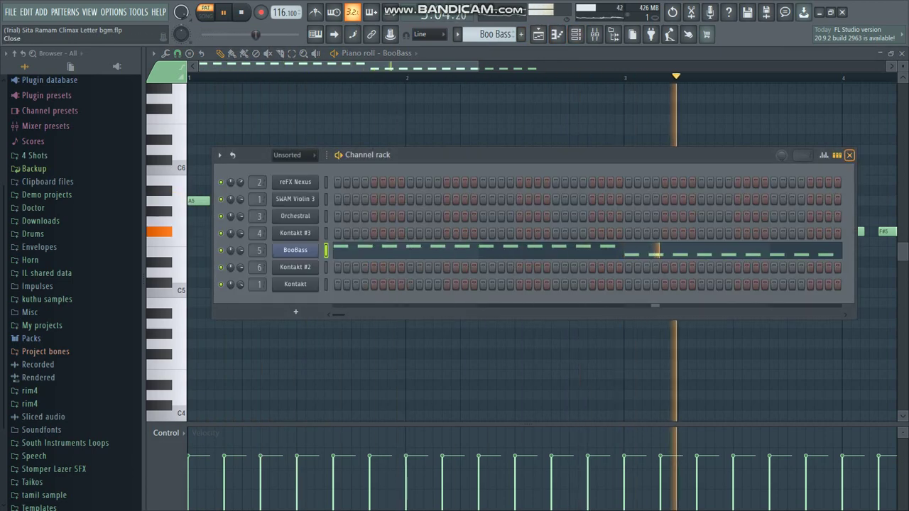
pyautogui.press('F6')
pyautogui.press('space')
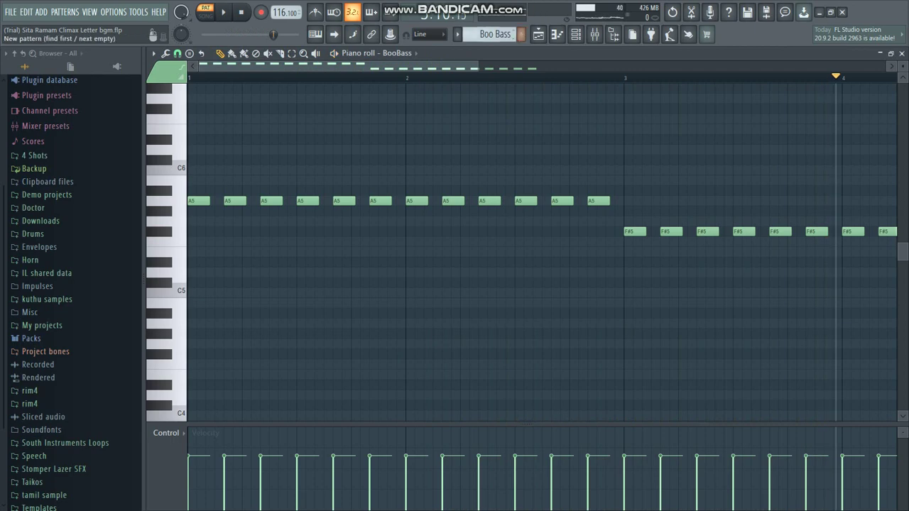
pyautogui.click(538, 34)
# View the sample settings of the Reverse_Crash_01 clip on Track 8 and the KSHMR_Impact_Low_07 clip on Track 9.
pyautogui.moveTo(538, 66); pyautogui.dragTo(630, 67)
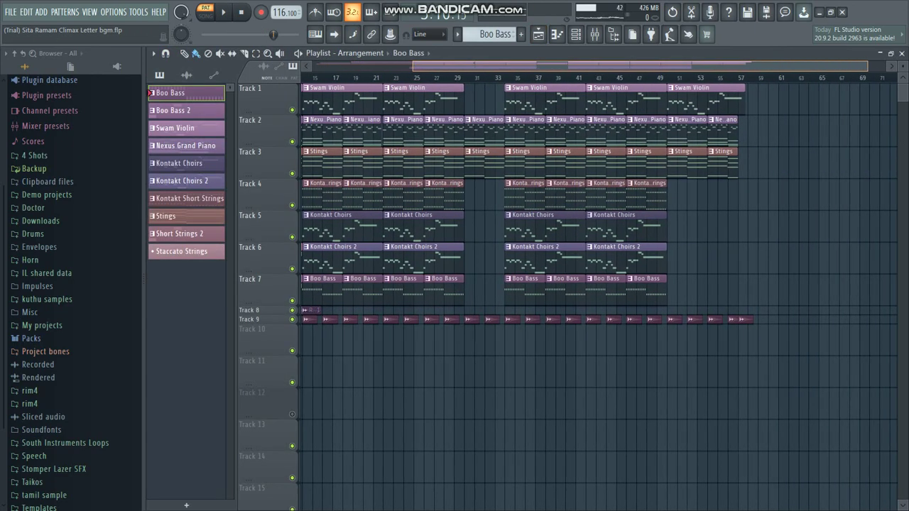
pyautogui.hscroll(-5, 597, 284)
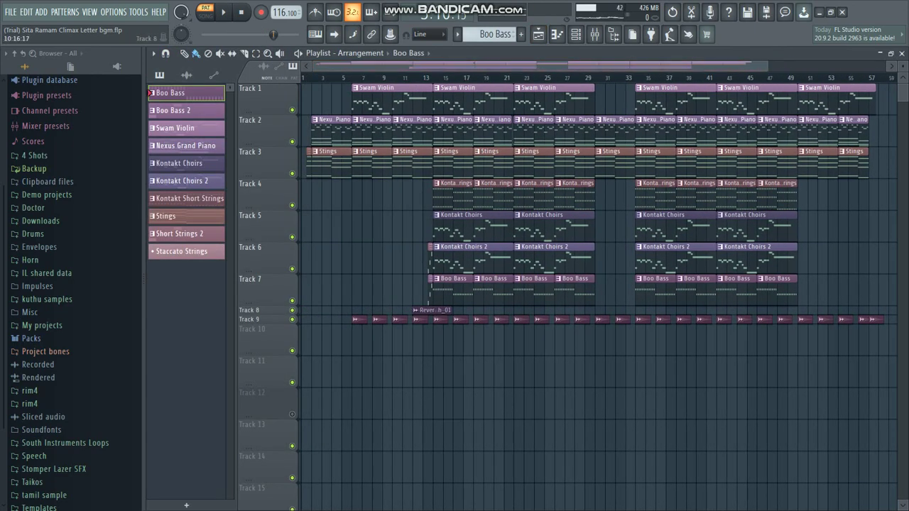
pyautogui.doubleClick(429, 311)
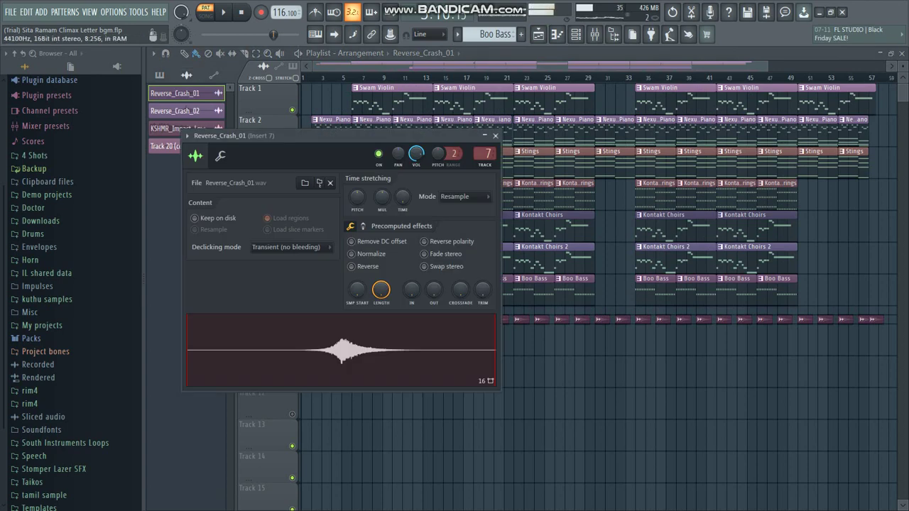
pyautogui.click(496, 135)
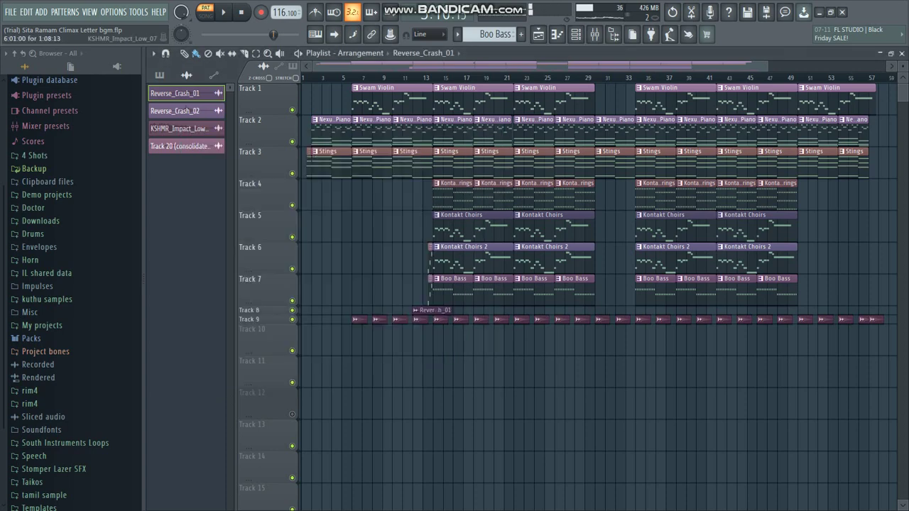
pyautogui.doubleClick(360, 320)
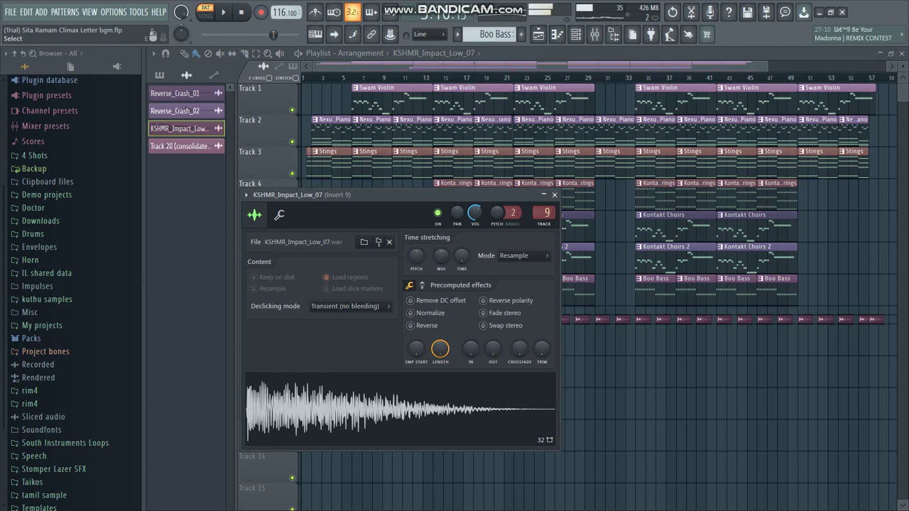
pyautogui.click(555, 195)
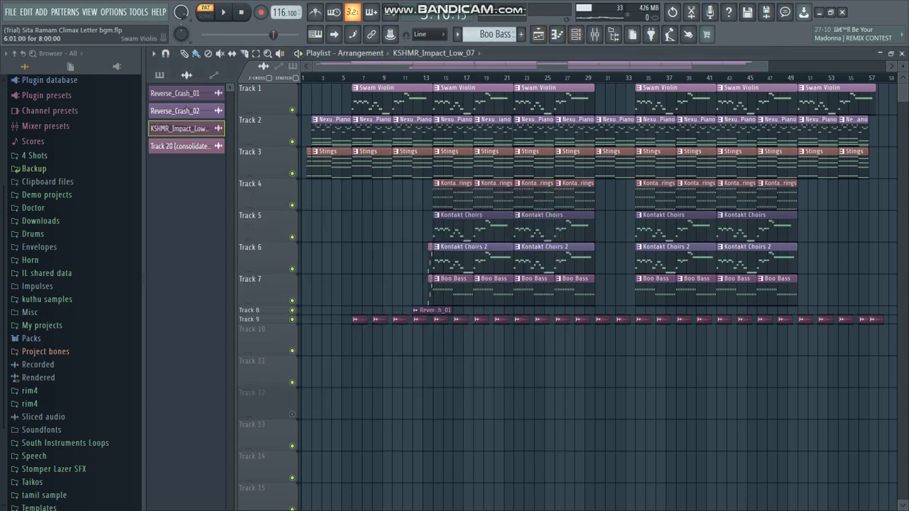
# Open the Swam Violin pattern from Track 1 in the piano roll and play it from its start.
pyautogui.doubleClick(373, 107)
pyautogui.moveTo(400, 76); pyautogui.dragTo(188, 76)
pyautogui.press('space')
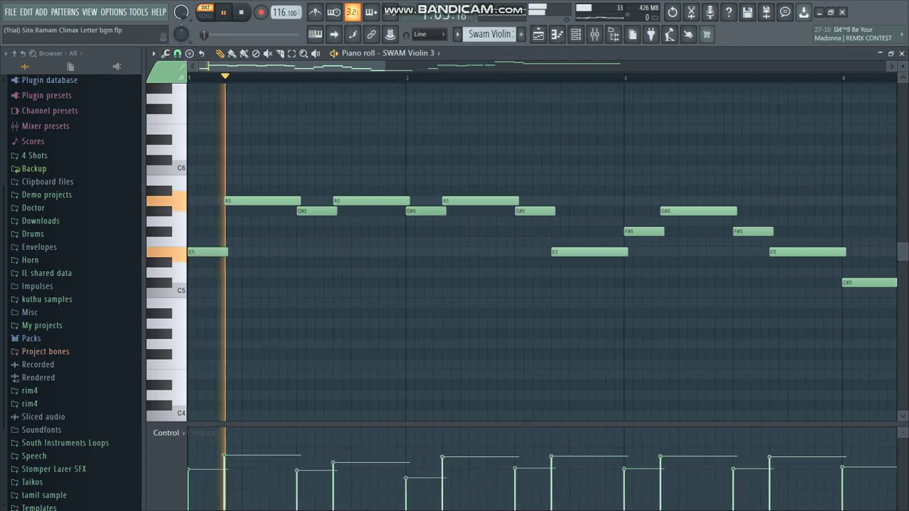
# View the violin's effects on mixer Insert 1, including the BREVERB 2 settings, and return to the playlist with playback stopped.
pyautogui.press('F9')
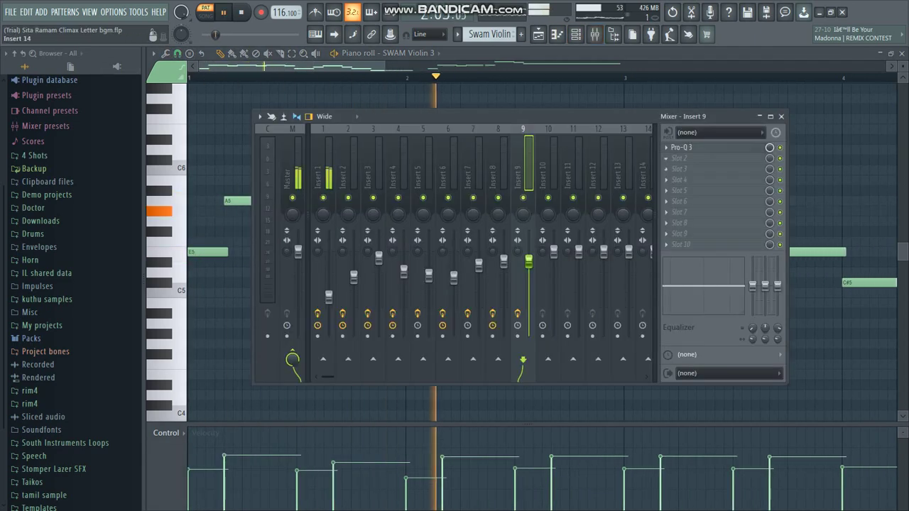
pyautogui.click(318, 170)
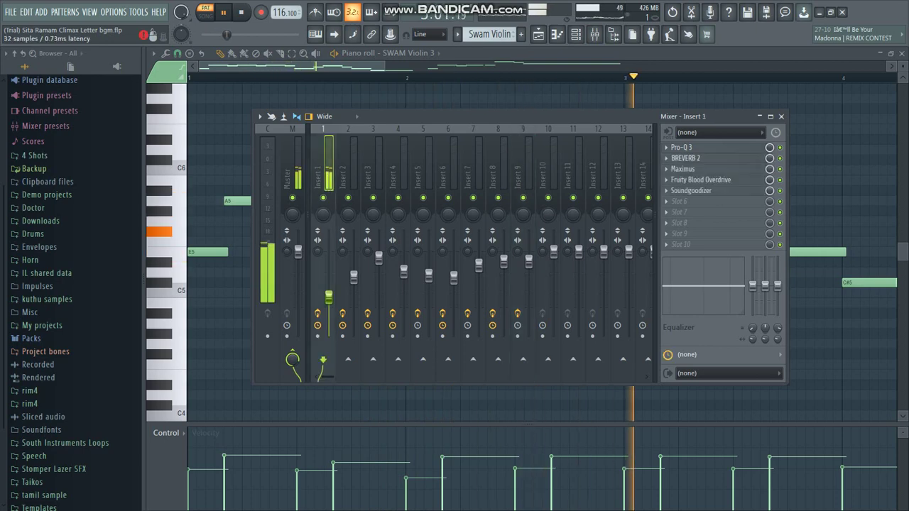
pyautogui.click(685, 157)
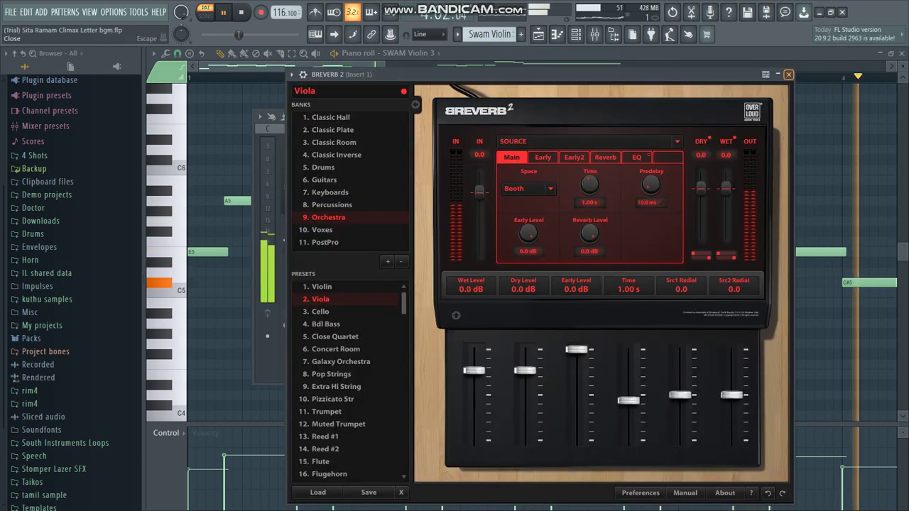
pyautogui.click(789, 74)
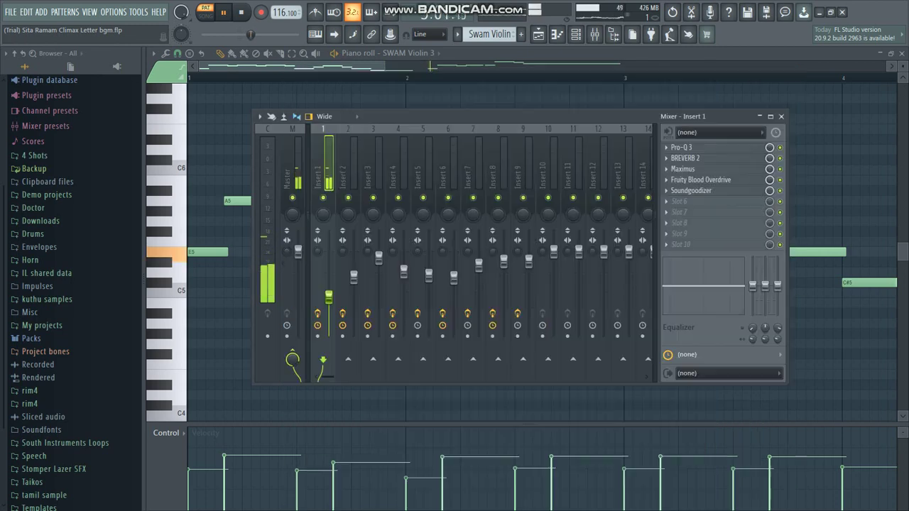
pyautogui.press('space')
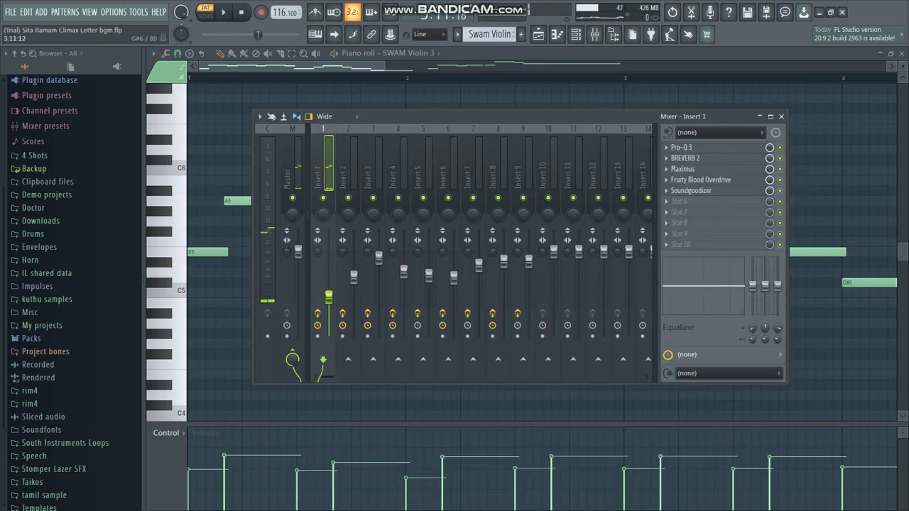
pyautogui.click(781, 116)
pyautogui.press('F5')
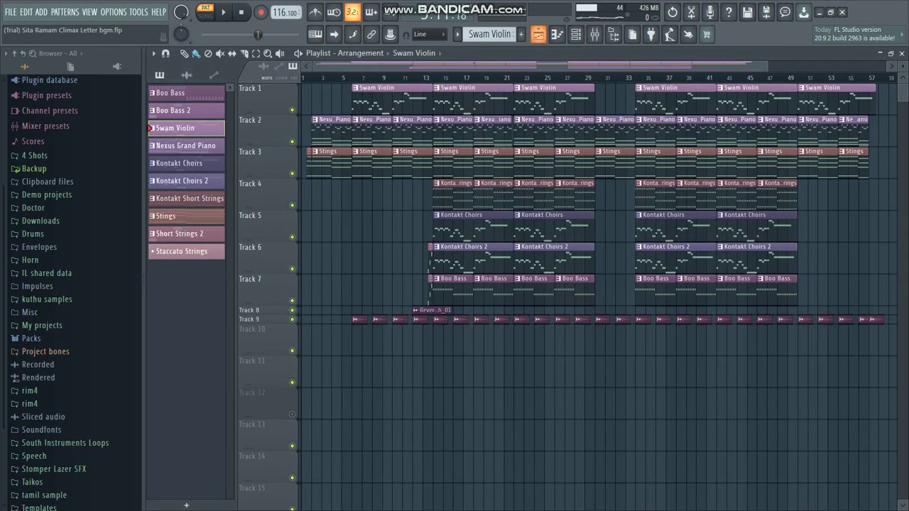